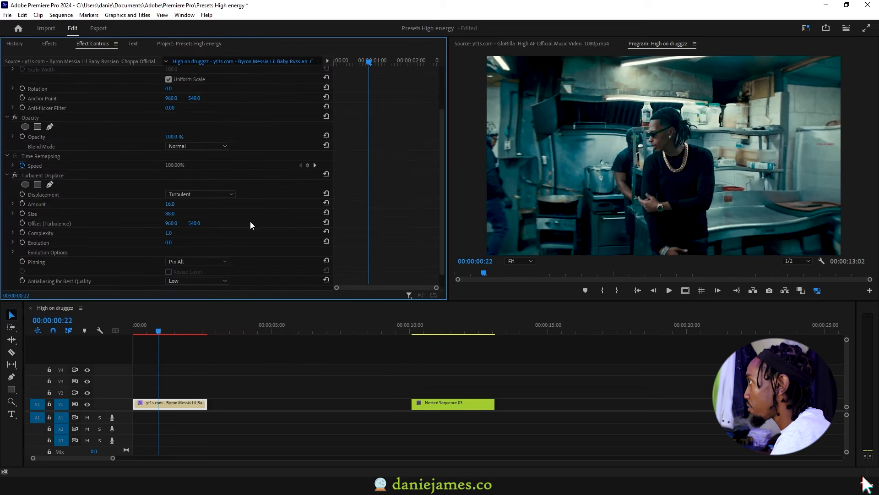
# - Animate the Turbulent Displace Evolution on the music video clip from 0 at the clip's start to 322° at its end
pyautogui.scroll(-1, 252, 254)
pyautogui.click(21, 226)
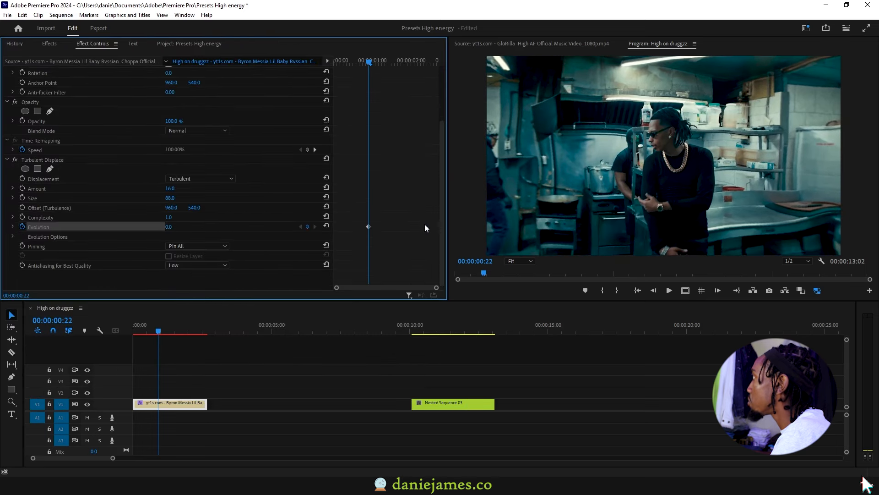
pyautogui.moveTo(369, 226); pyautogui.dragTo(300, 228)
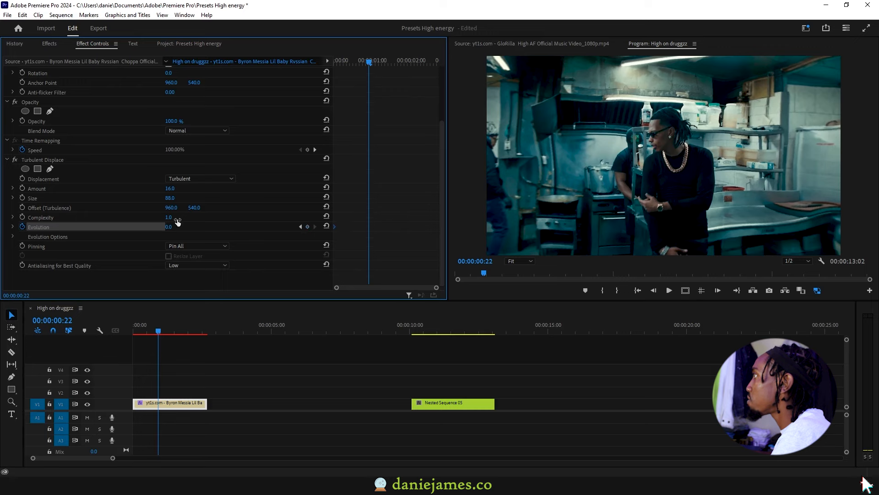
pyautogui.moveTo(168, 226); pyautogui.dragTo(255, 226)
pyautogui.moveTo(866, 484); pyautogui.dragTo(865, 484)
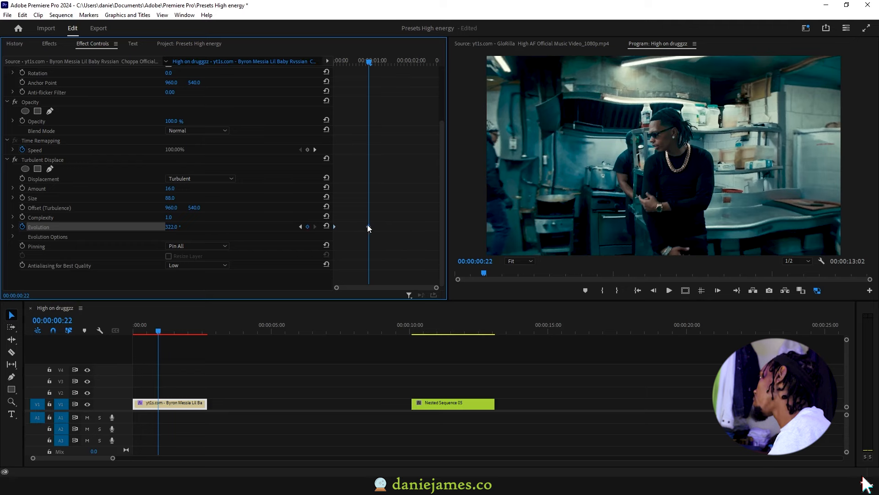
pyautogui.moveTo(367, 226); pyautogui.dragTo(489, 202)
# - Compare the clip with Turbulent Displace off and on, and scrub through the footage to examine the distortion
pyautogui.moveTo(140, 328); pyautogui.dragTo(182, 331)
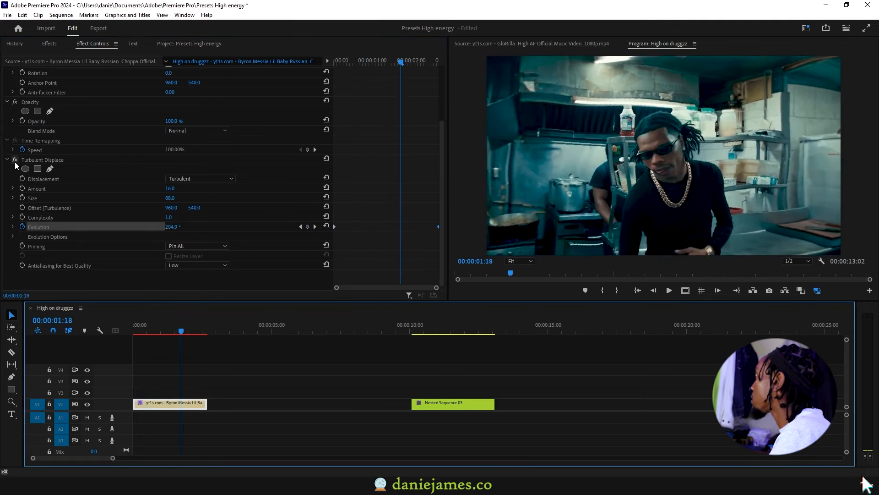
pyautogui.click(14, 160)
pyautogui.click(15, 160)
pyautogui.click(169, 330)
pyautogui.moveTo(170, 331); pyautogui.dragTo(178, 331)
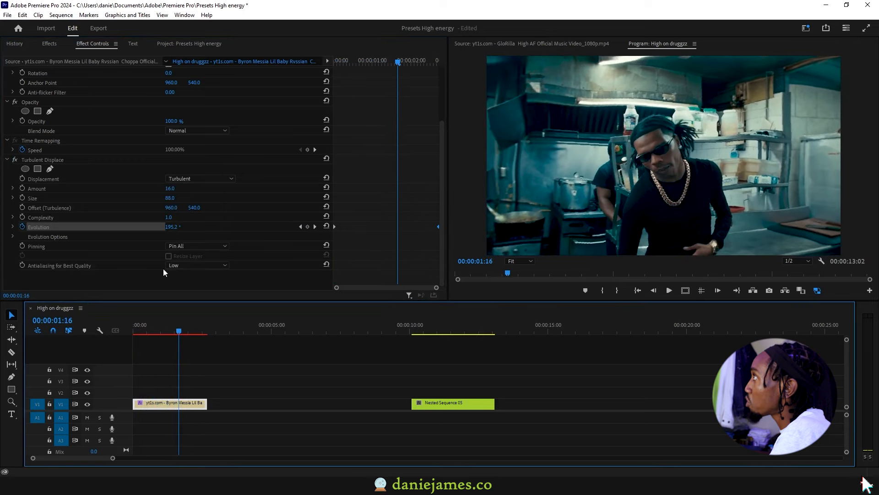
# - Apply Lens Distortion to the music video clip and set its Curvature to -22
pyautogui.click(49, 43)
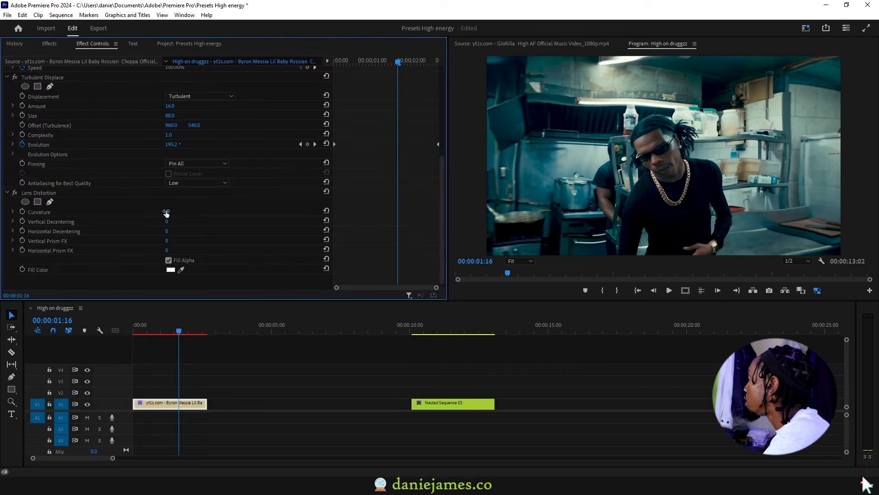
pyautogui.moveTo(166, 212); pyautogui.dragTo(159, 212)
pyautogui.moveTo(241, 286); pyautogui.dragTo(238, 286)
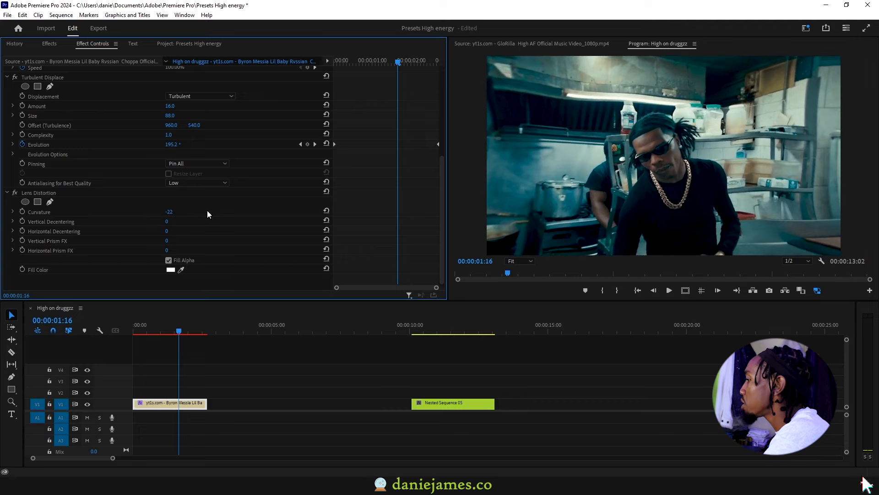
pyautogui.moveTo(177, 329)
pyautogui.mouseDown()
pyautogui.moveTo(155, 328)
pyautogui.moveTo(178, 326)
pyautogui.moveTo(163, 332)
pyautogui.mouseUp()
# - Find the Echo video effect and apply it to the music video clip on V1
pyautogui.click(49, 44)
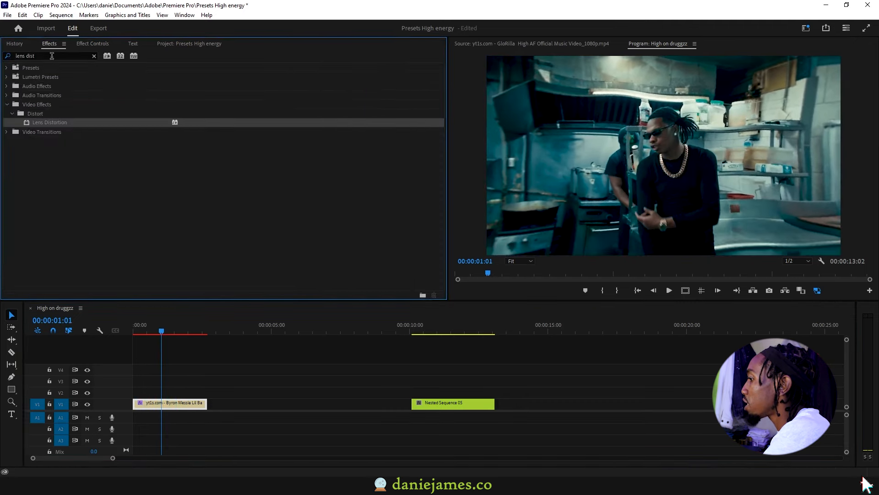
pyautogui.click(43, 55)
pyautogui.write('echo')
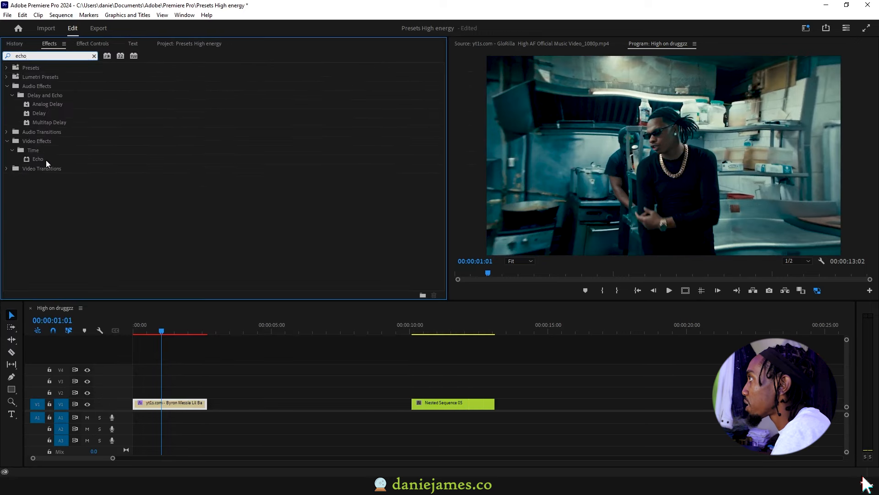
pyautogui.moveTo(38, 159); pyautogui.dragTo(171, 403)
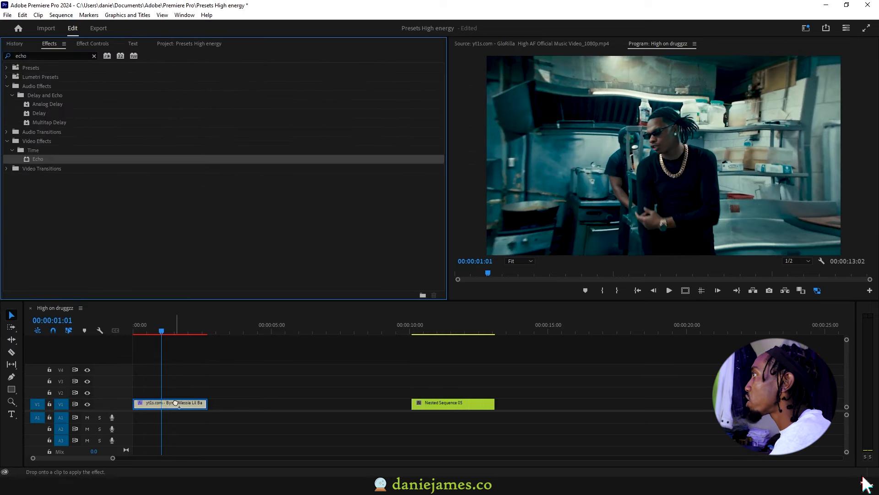
# - Turn off the Lens Distortion and Turbulent Displace effects on the clip
pyautogui.scroll(5, 98, 263)
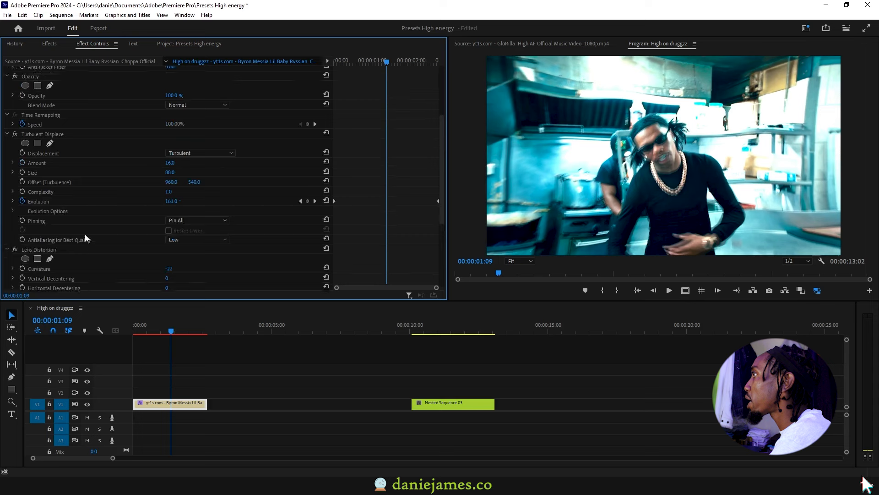
pyautogui.click(20, 250)
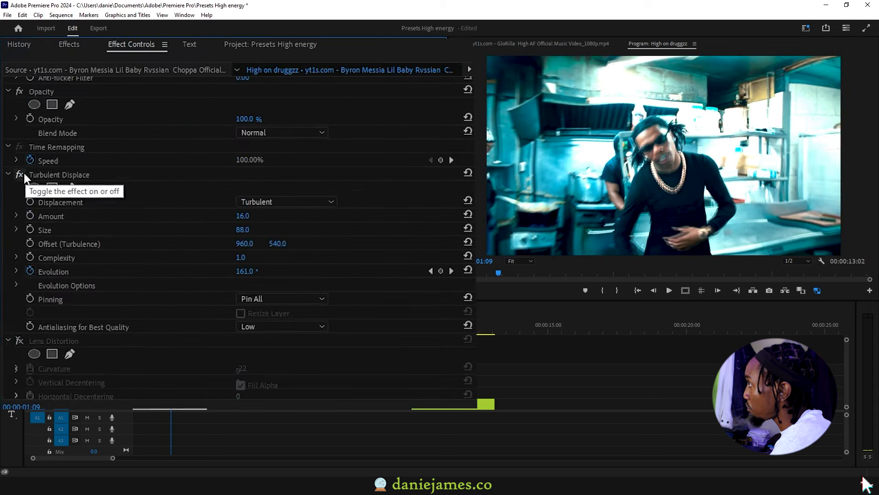
pyautogui.click(23, 172)
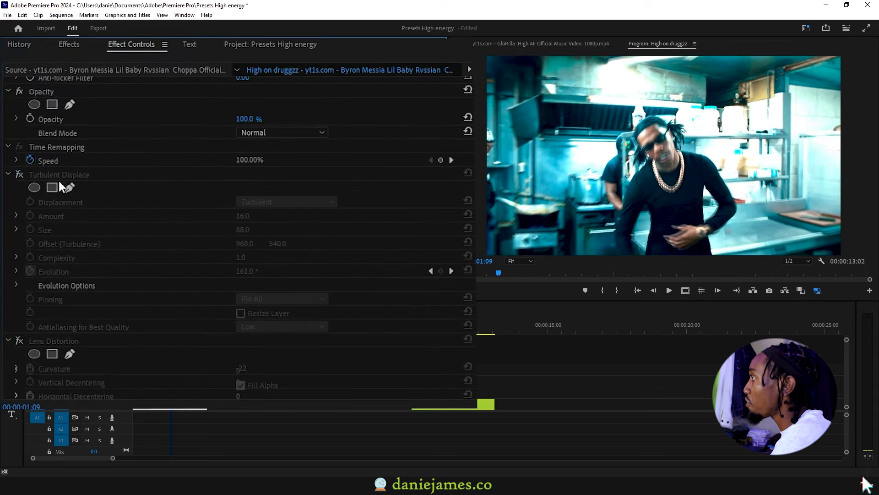
# - Set the Echo effect's Number Of Echoes to 4 and its Decay to 0.76
pyautogui.scroll(-5, 192, 316)
pyautogui.click(239, 321)
pyautogui.press('Return')
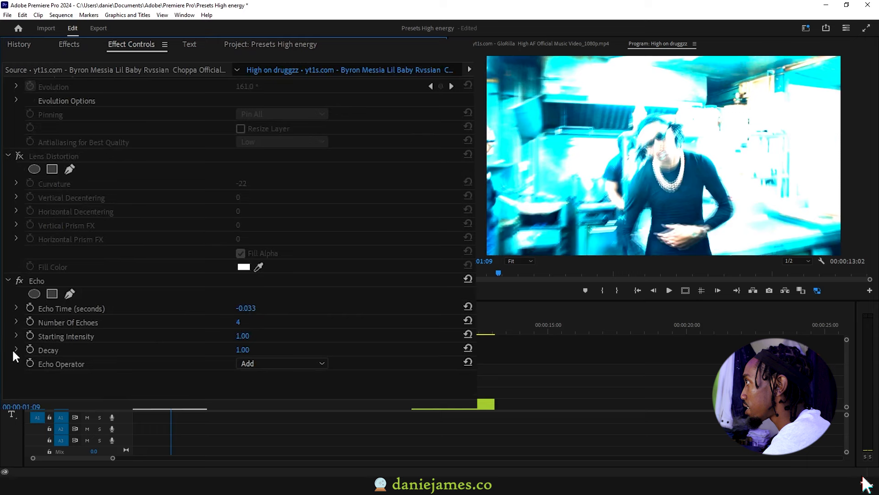
pyautogui.click(16, 350)
pyautogui.moveTo(460, 374); pyautogui.dragTo(353, 373)
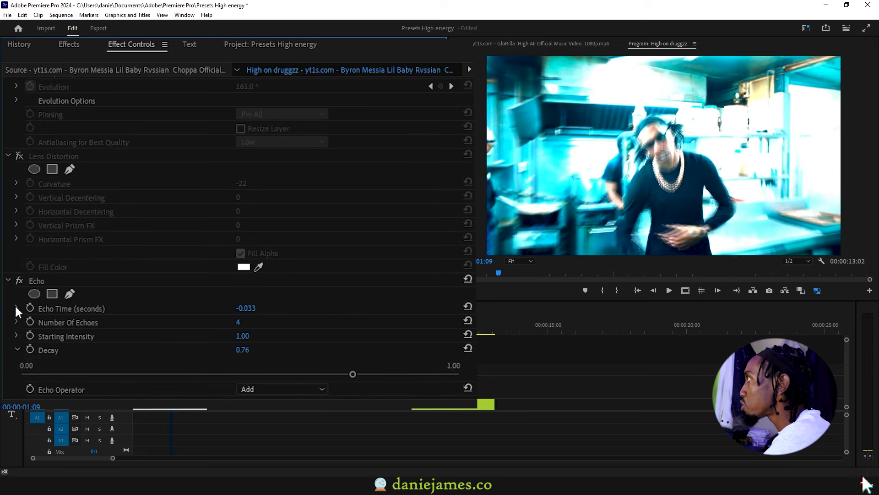
# - Set the Echo Time to -0.066 seconds
pyautogui.click(16, 308)
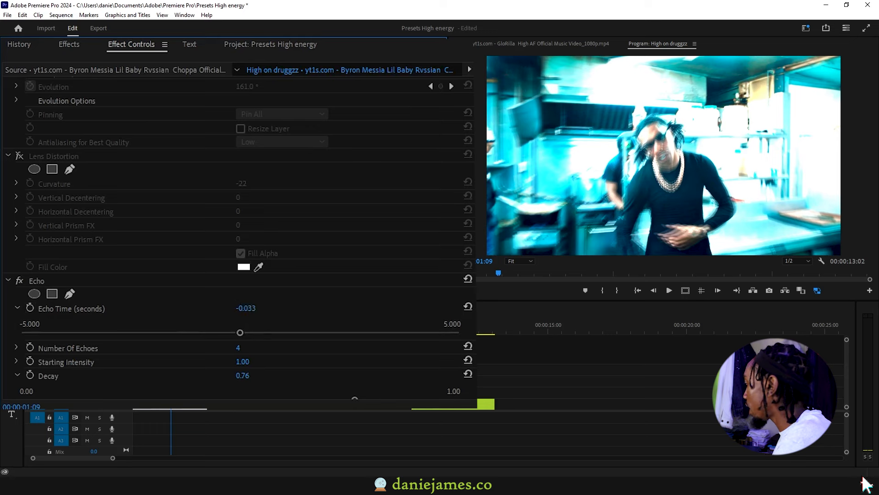
pyautogui.write('-0.066')
pyautogui.press('Return')
pyautogui.scroll(-3, 394, 220)
# - Try Composite In Front as the Echo Operator, and settle on Composite In Back
pyautogui.click(226, 265)
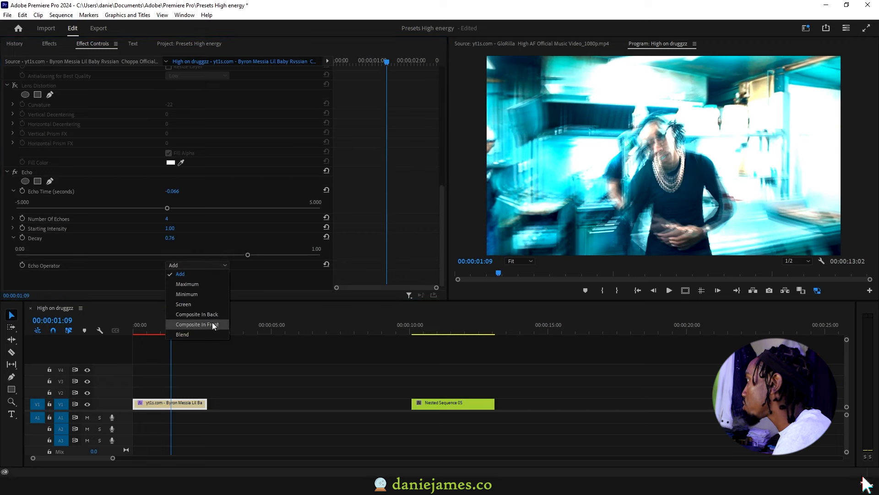
pyautogui.click(211, 323)
pyautogui.click(204, 265)
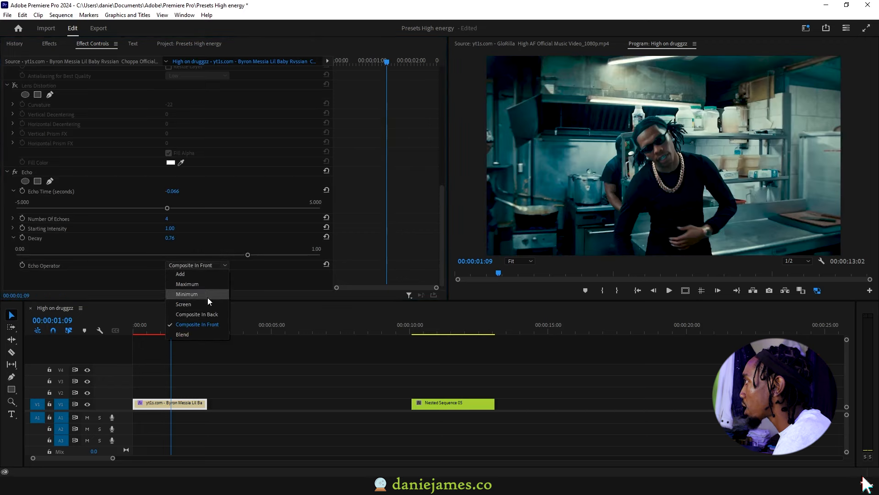
pyautogui.click(209, 314)
# - Play and scrub the clip from its start to review the combined distortion and echo effects
pyautogui.click(136, 332)
pyautogui.moveTo(137, 341); pyautogui.dragTo(159, 337)
pyautogui.moveTo(444, 218); pyautogui.dragTo(435, 164)
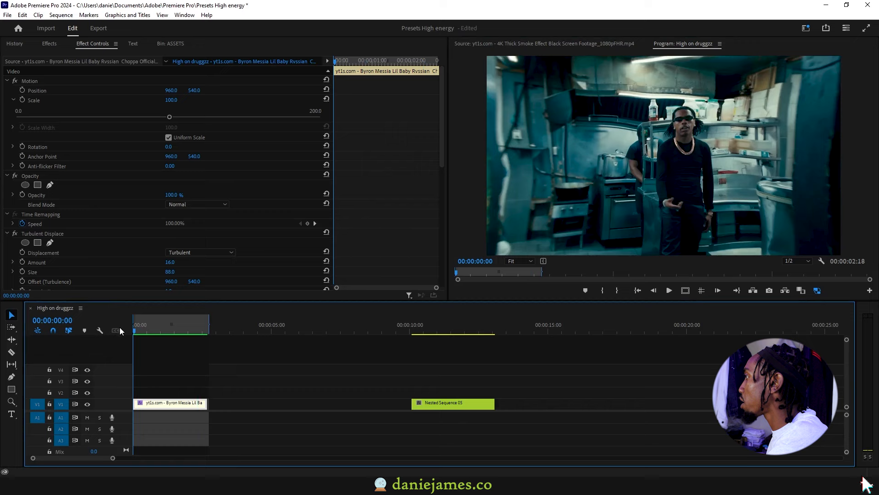
pyautogui.press('space')
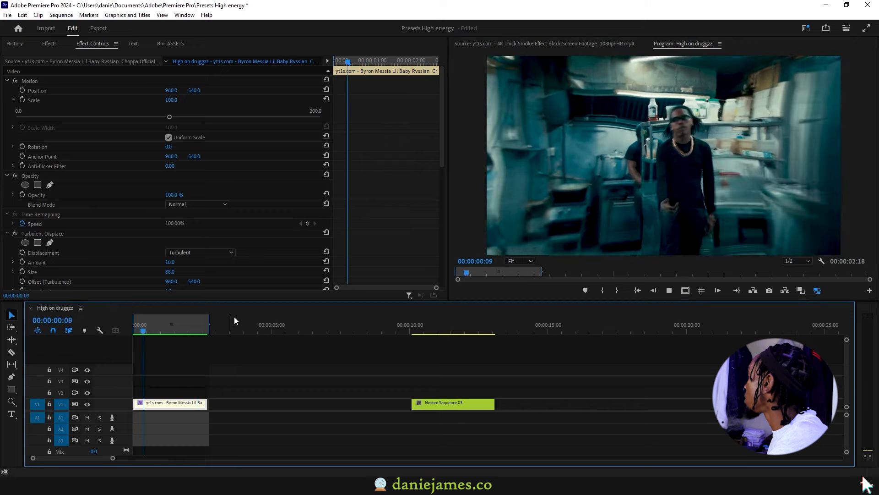
pyautogui.moveTo(181, 326); pyautogui.dragTo(176, 330)
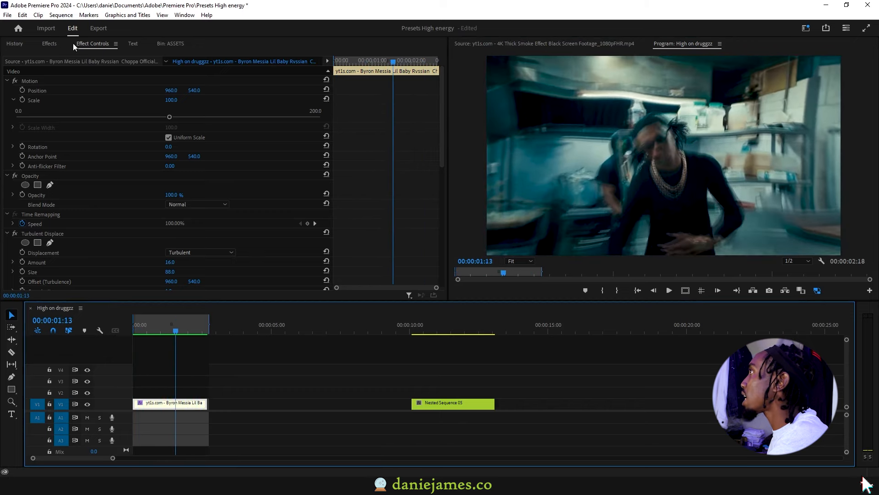
# - Find the RSMB motion blur effect, apply it to the music video clip, and bring its settings into view
pyautogui.click(51, 44)
pyautogui.click(44, 54)
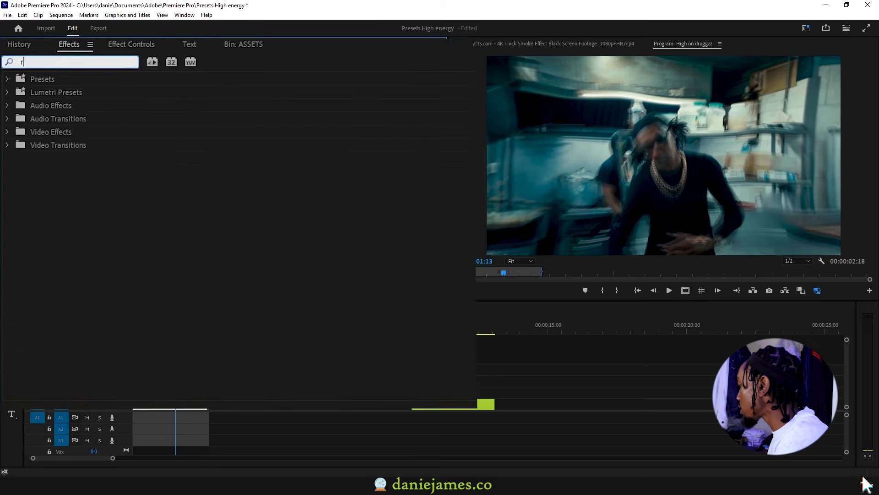
pyautogui.write('rsmb')
pyautogui.moveTo(38, 122); pyautogui.dragTo(192, 404)
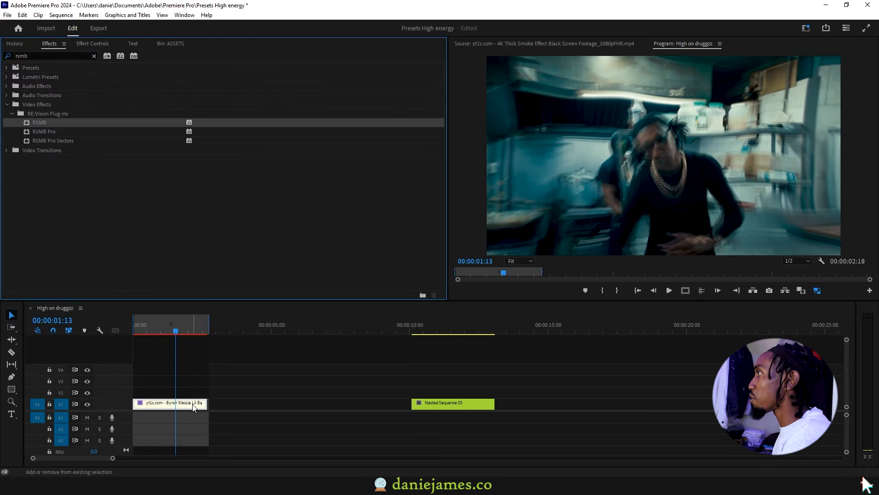
pyautogui.moveTo(444, 125); pyautogui.dragTo(447, 233)
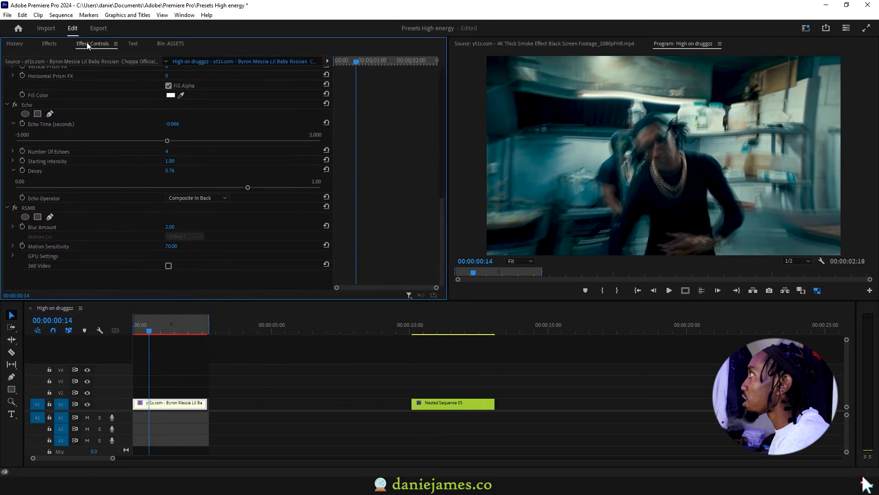
# - Preview the 4K Thick Smoke footage from the ASSETS bin and place it on V3 above the music video clip
pyautogui.click(179, 43)
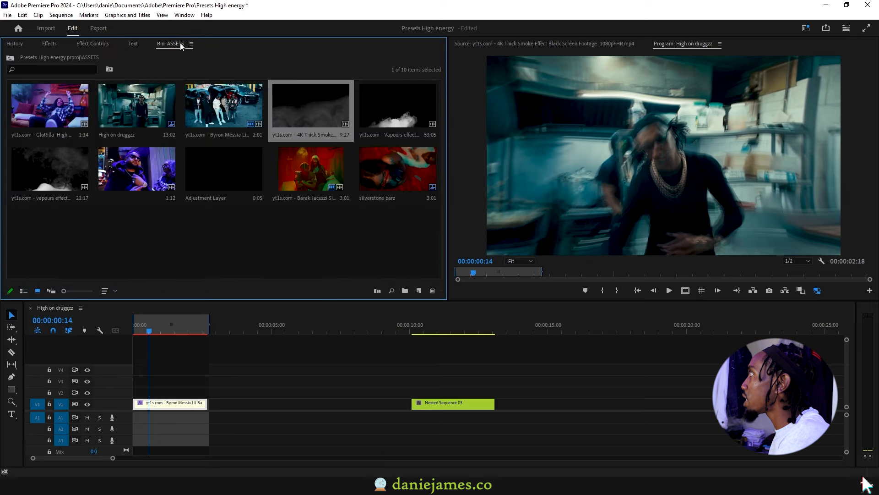
pyautogui.doubleClick(295, 112)
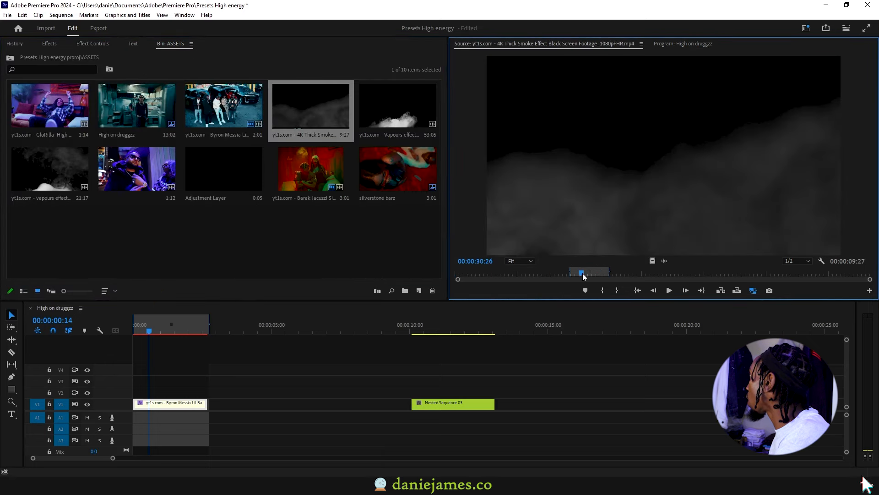
pyautogui.moveTo(576, 274); pyautogui.dragTo(193, 374)
pyautogui.hotkey('shift', '5')
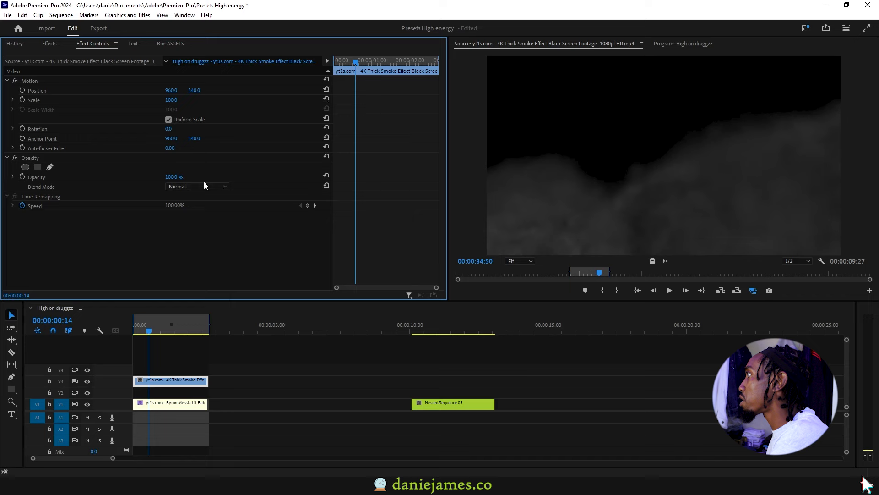
# - Blend the smoke overlay into the footage by changing its blend mode and lowering its opacity
pyautogui.click(205, 186)
pyautogui.click(183, 280)
pyautogui.moveTo(173, 177); pyautogui.dragTo(169, 177)
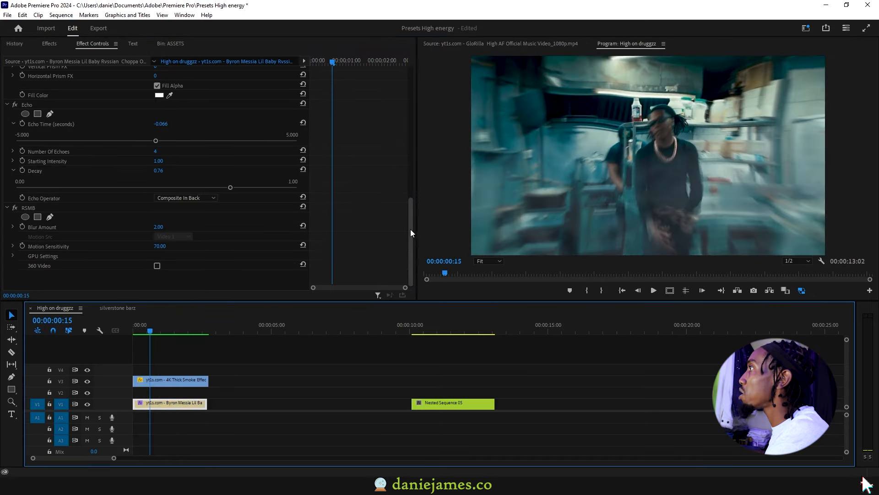
# - Play the sequence from the start to check the smoke overlay together with the clip's effects
pyautogui.moveTo(410, 232); pyautogui.dragTo(412, 290)
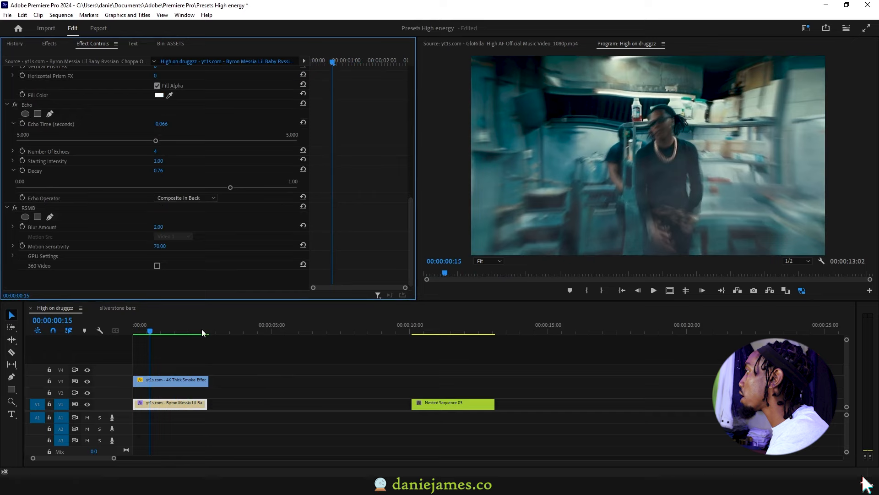
pyautogui.click(134, 329)
pyautogui.press('space')
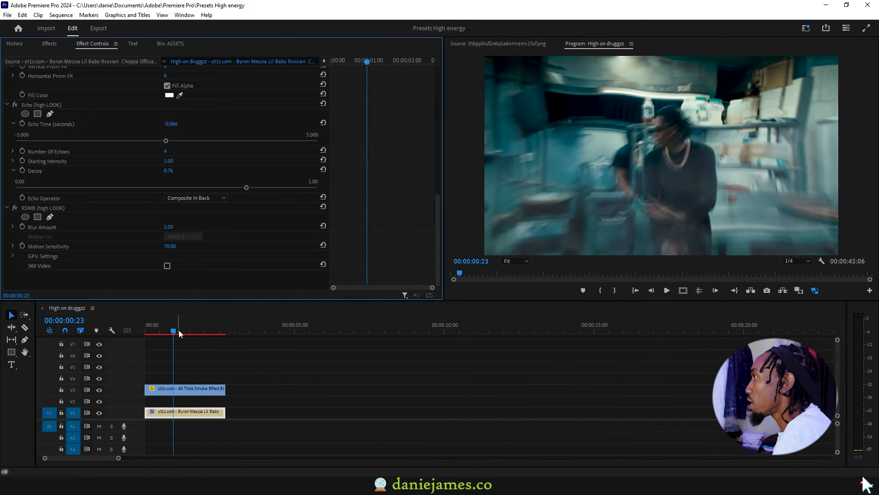
# - Set the RSMB Blur Amount to 1 and raise the Echo Decay slightly
pyautogui.click(65, 207)
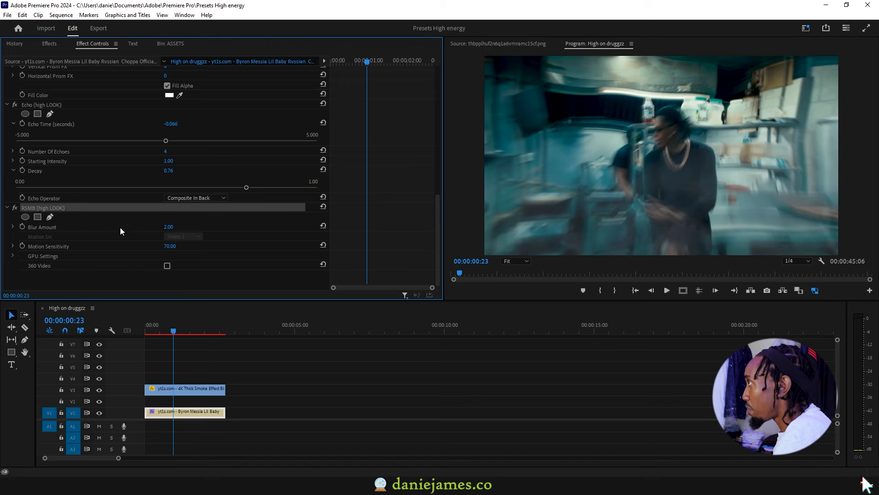
pyautogui.click(169, 226)
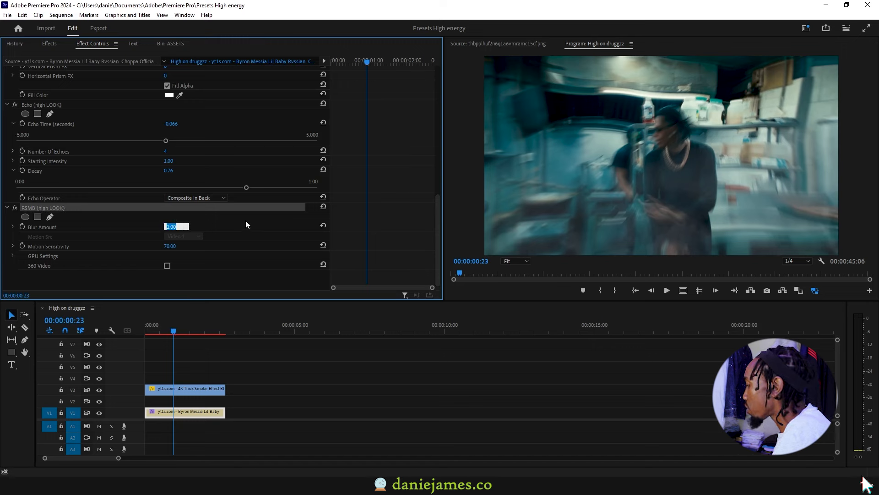
pyautogui.write('1')
pyautogui.press('Return')
pyautogui.moveTo(246, 186); pyautogui.dragTo(256, 185)
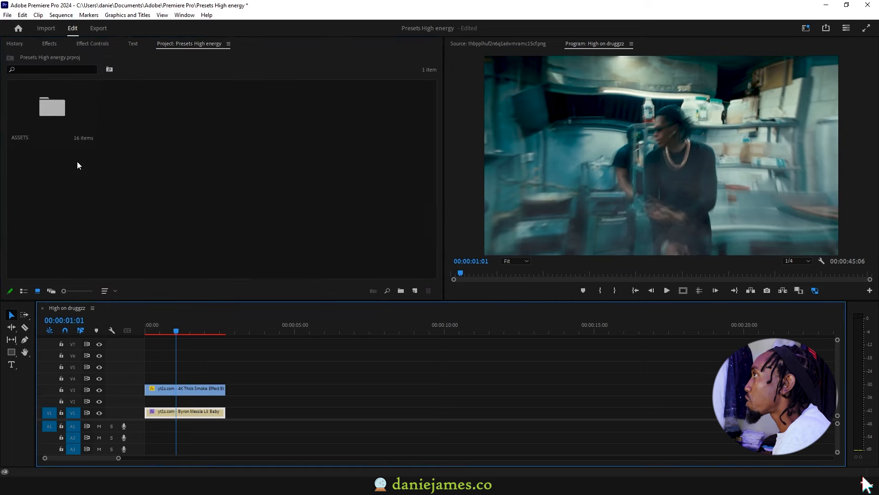
# - Browse the ASSETS bin and preview the pill and cup images as possible overlays
pyautogui.doubleClick(44, 111)
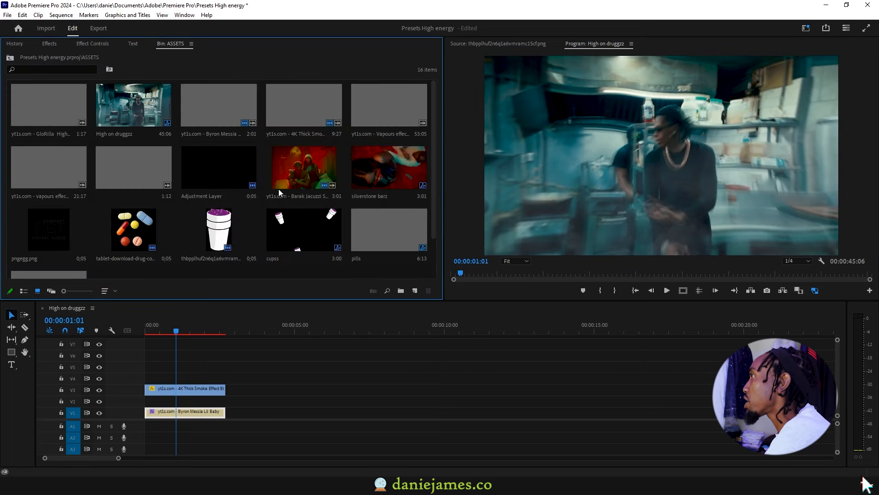
pyautogui.scroll(-2, 278, 189)
pyautogui.doubleClick(133, 181)
pyautogui.moveTo(643, 273); pyautogui.dragTo(761, 274)
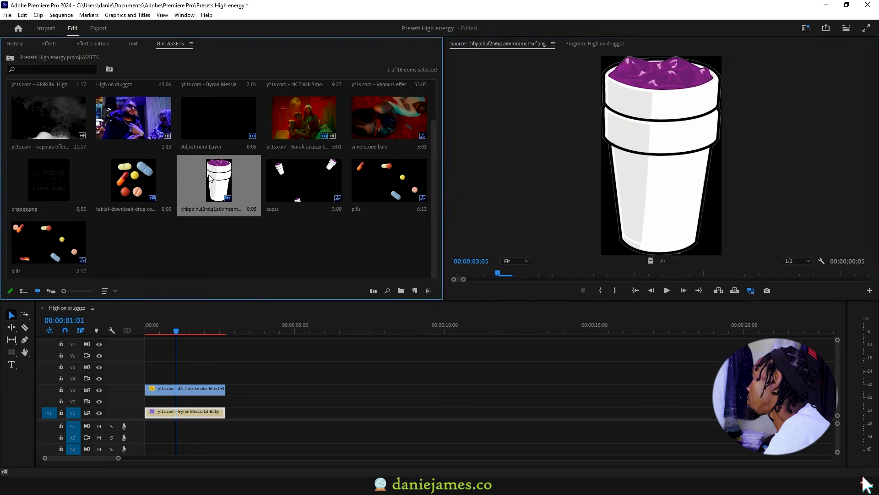
# - Try the tablet image as an overlay on the empty stretch of V3 beyond the existing clips
pyautogui.click(621, 274)
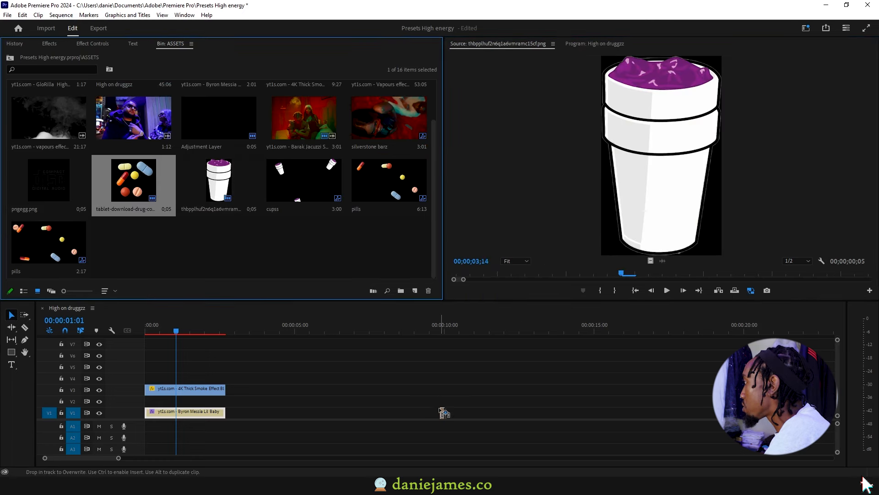
pyautogui.moveTo(473, 388); pyautogui.dragTo(637, 389)
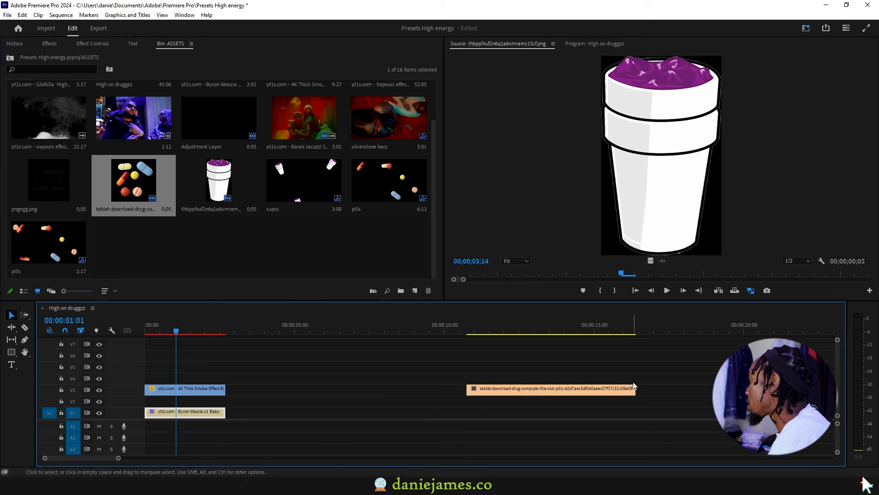
pyautogui.moveTo(523, 390); pyautogui.dragTo(517, 367)
pyautogui.click(510, 330)
pyautogui.click(516, 358)
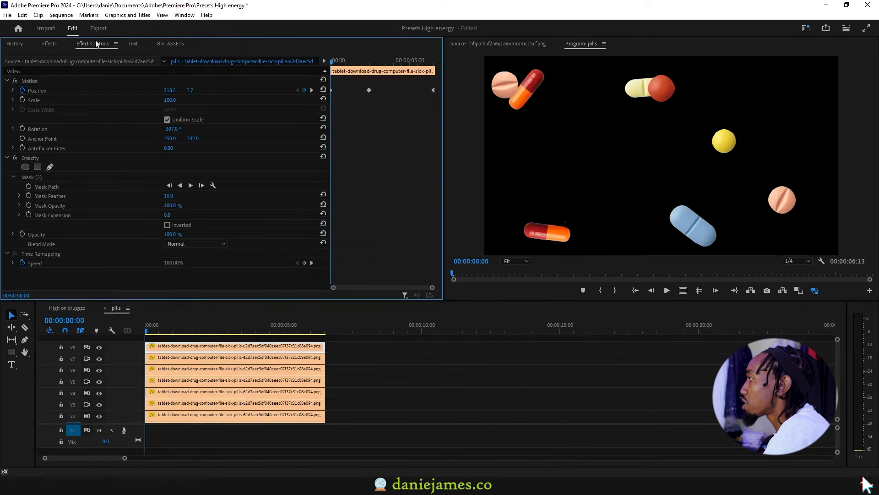
# - Scrub through the pills sequence to examine how the masked pill layers move across the frame
pyautogui.hscroll(3, 189, 390)
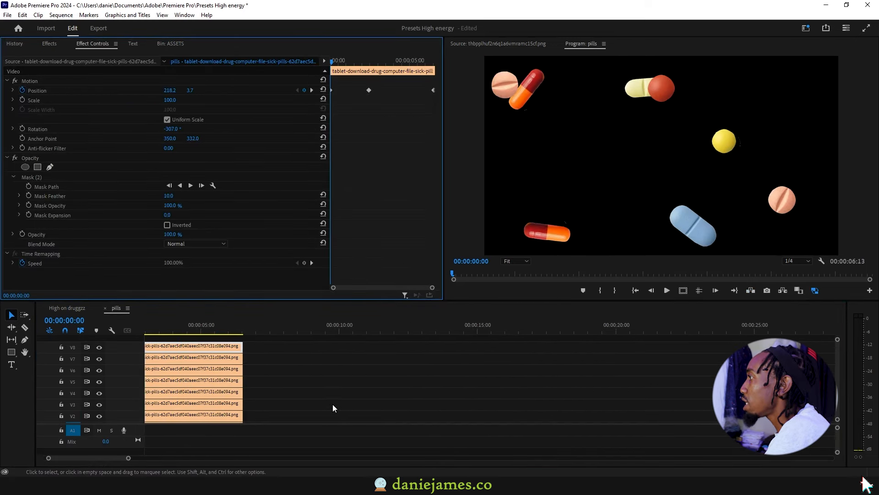
pyautogui.hscroll(-3, 330, 403)
pyautogui.moveTo(158, 331); pyautogui.dragTo(200, 373)
pyautogui.moveTo(204, 327); pyautogui.dragTo(252, 326)
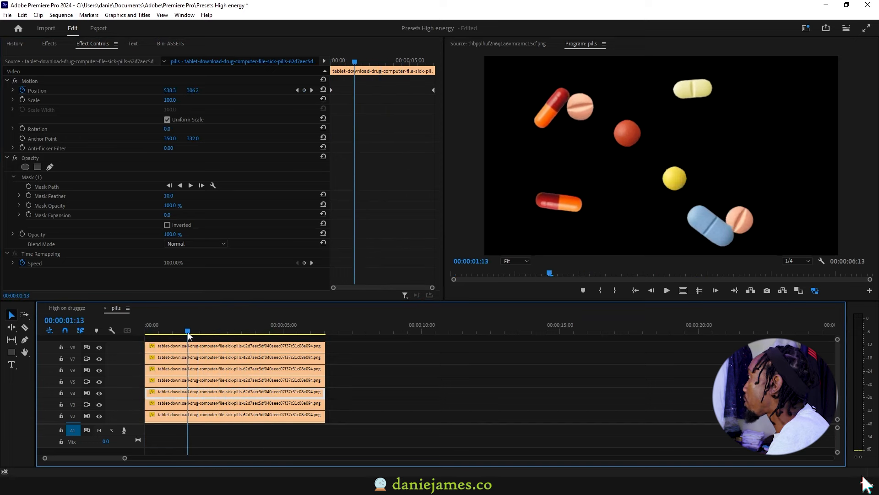
pyautogui.moveTo(188, 333)
pyautogui.mouseDown()
pyautogui.moveTo(203, 332)
pyautogui.moveTo(186, 331)
pyautogui.mouseUp()
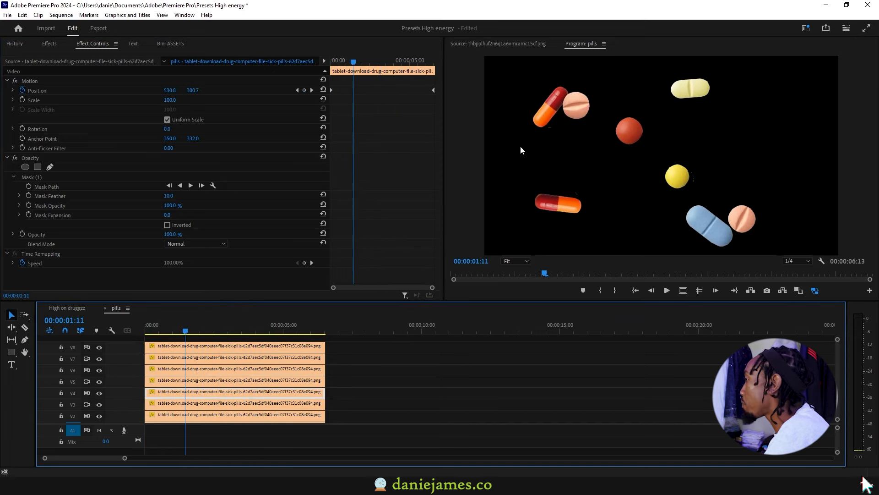
pyautogui.click(233, 326)
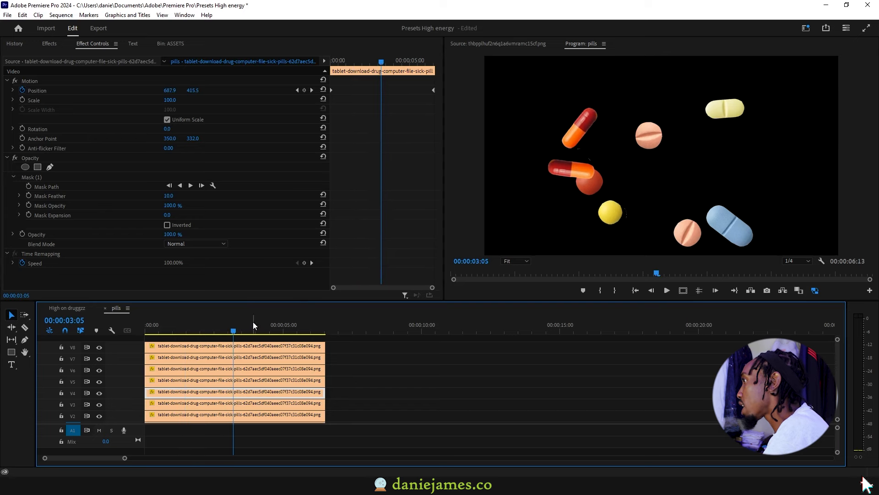
# - Place the 2:17 pills sequence on V2 of the High on druggzz sequence, between the smoke overlay and the footage
pyautogui.click(67, 308)
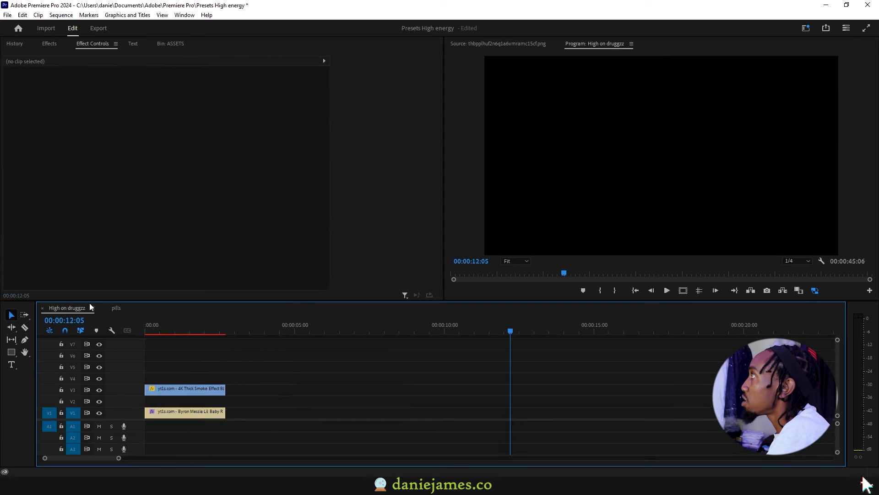
pyautogui.click(170, 43)
pyautogui.moveTo(132, 298); pyautogui.dragTo(145, 401)
pyautogui.click(172, 330)
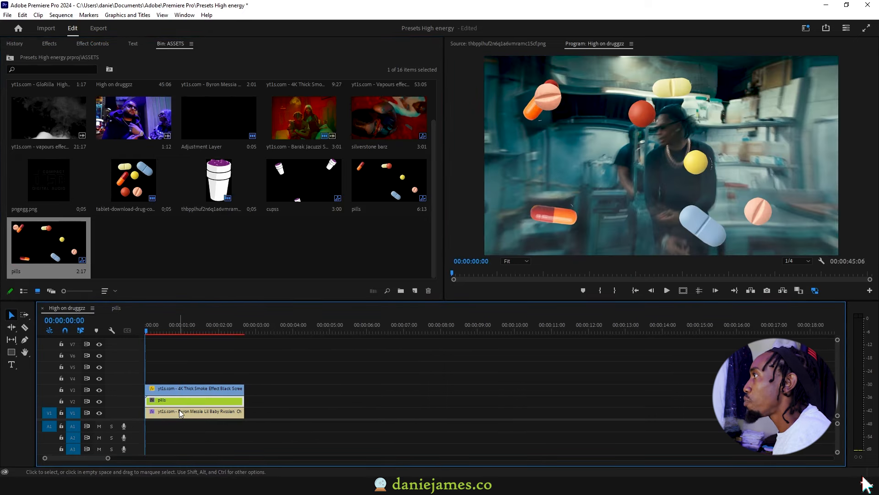
# - Copy the Turbulent Displace and RSMB effects from the footage clip on V1 to the pills clip
pyautogui.click(182, 415)
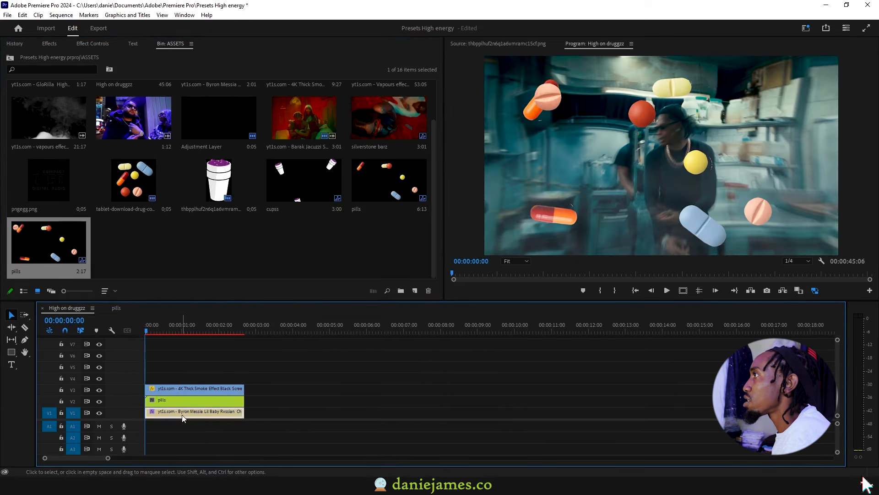
pyautogui.hotkey('shift', '5')
pyautogui.scroll(-5, 101, 246)
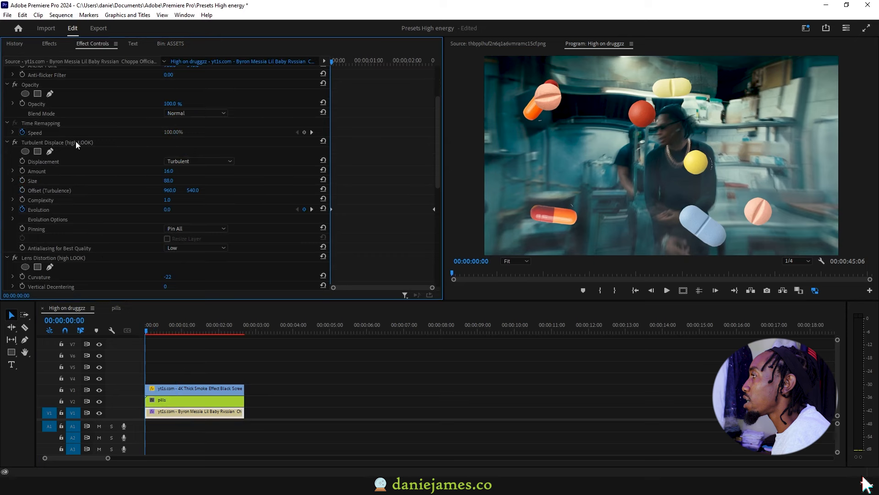
pyautogui.click(76, 142)
pyautogui.scroll(-4, 110, 252)
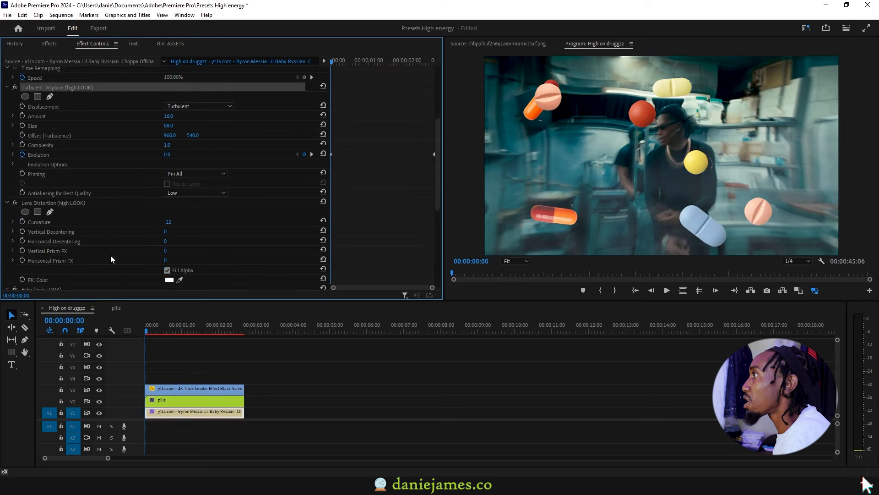
pyautogui.scroll(-1, 92, 256)
pyautogui.click(163, 399)
pyautogui.hotkey('ctrl', 'v')
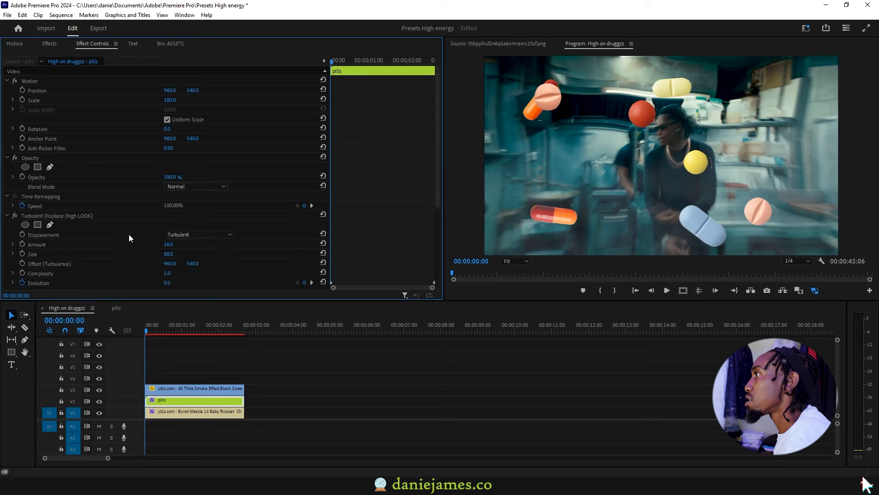
# - Set the pills clip's Turbulent Displace Amount to 24 and its RSMB Blur Amount to 2
pyautogui.scroll(-2, 127, 232)
pyautogui.moveTo(167, 160); pyautogui.dragTo(174, 161)
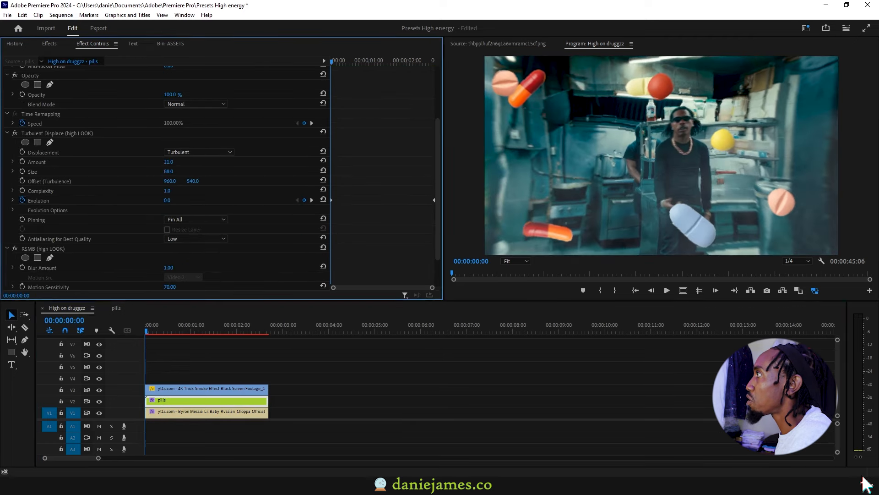
pyautogui.click(102, 131)
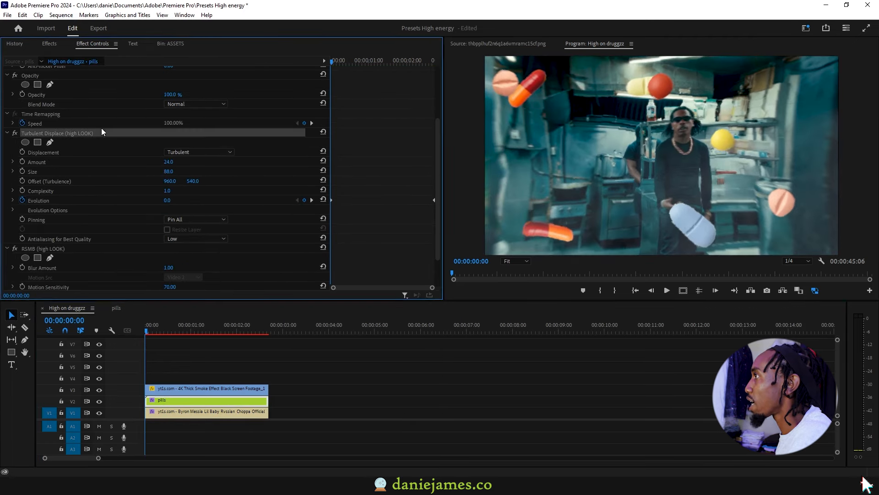
pyautogui.scroll(-2, 102, 224)
pyautogui.click(176, 229)
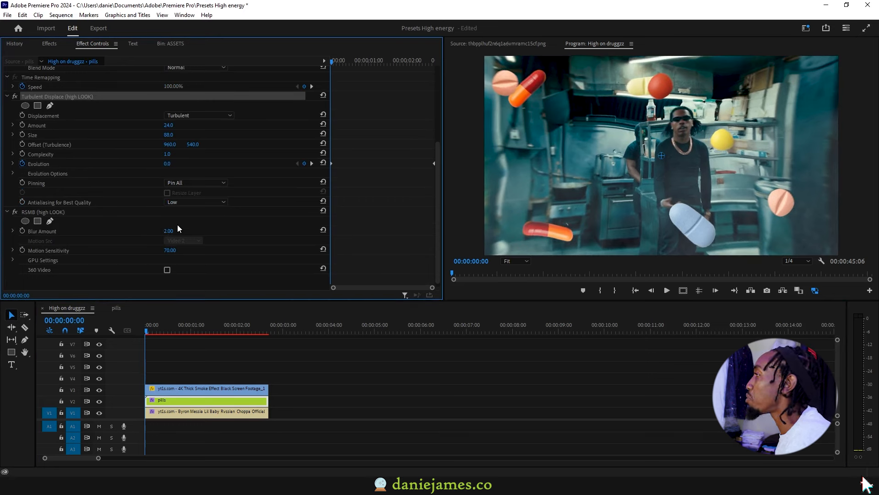
# - Place the adjustment layer on V5 above all the clips and apply the Universe Glow effect to it
pyautogui.click(169, 43)
pyautogui.moveTo(202, 136); pyautogui.dragTo(269, 367)
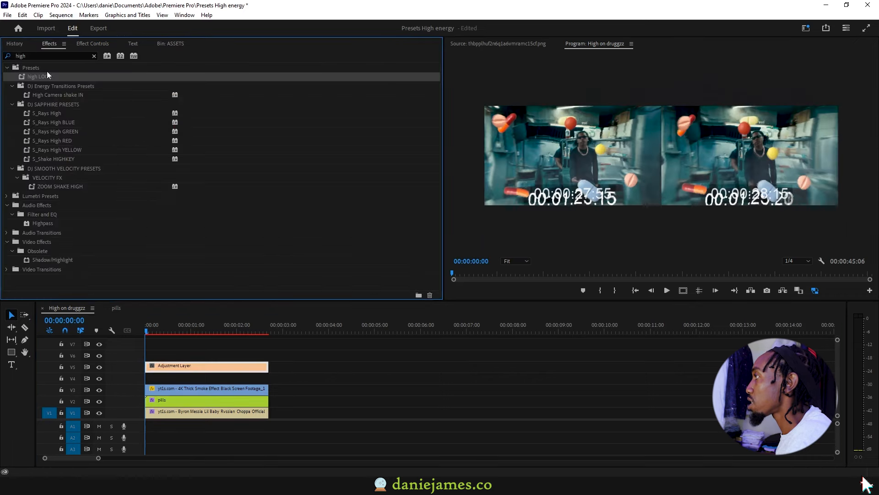
pyautogui.click(7, 56)
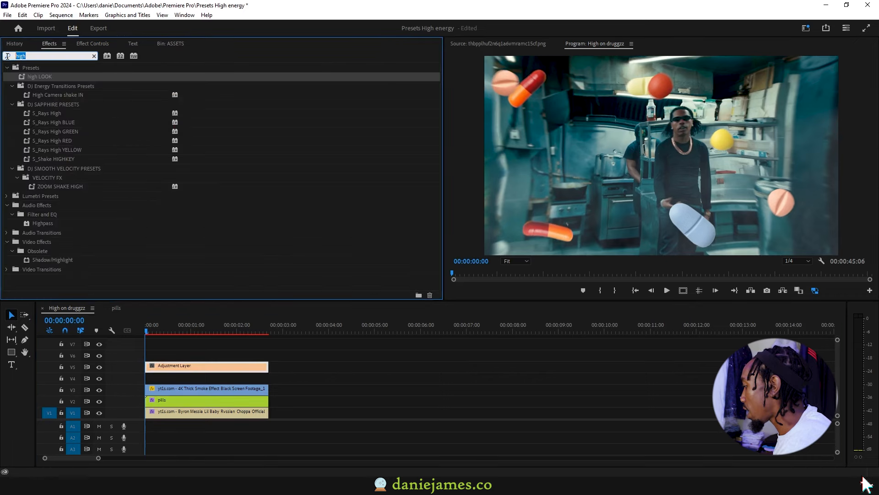
pyautogui.write('glow')
pyautogui.moveTo(46, 250); pyautogui.dragTo(177, 366)
# - Set the adjustment layer's Glow Threshold to 87.5 and open the Intensity slider
pyautogui.click(13, 148)
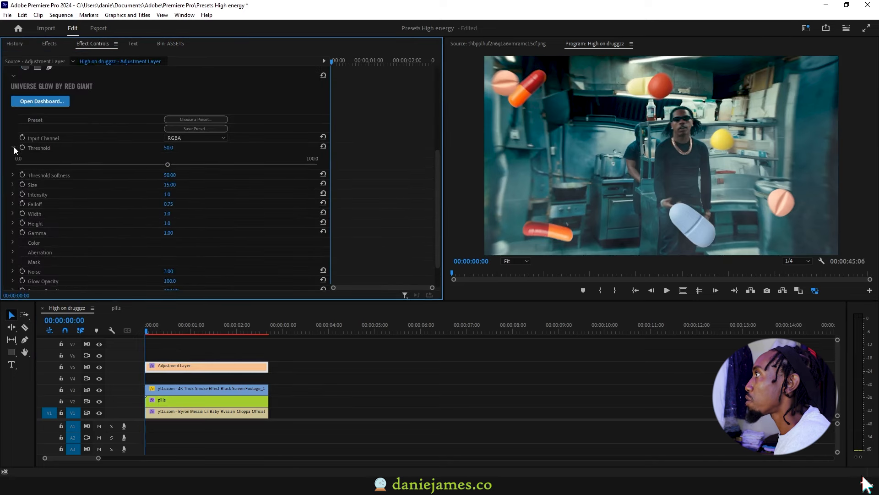
pyautogui.click(12, 194)
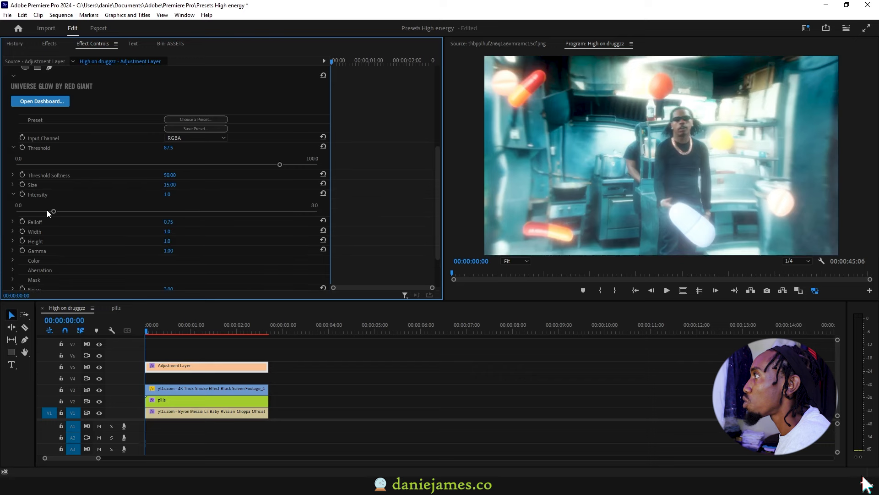